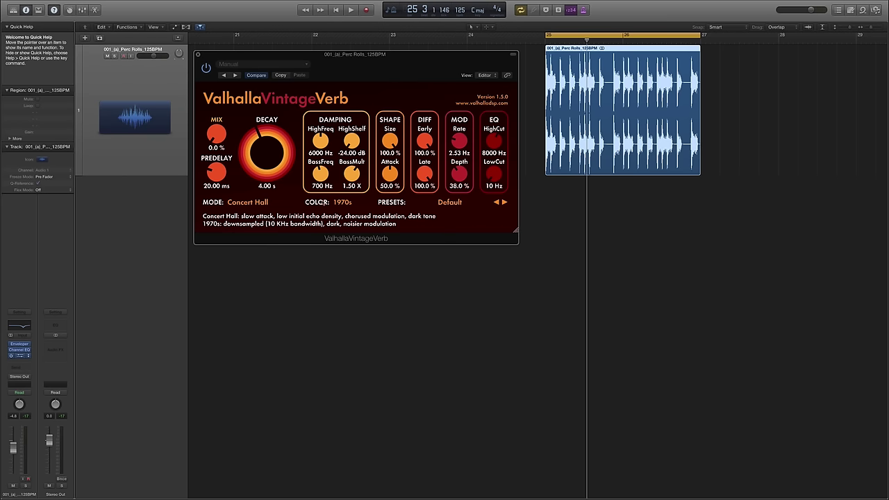
# Try the 1980s and 1970s colour modes in VintageVerb, then choose NOW.
pyautogui.click(344, 201)
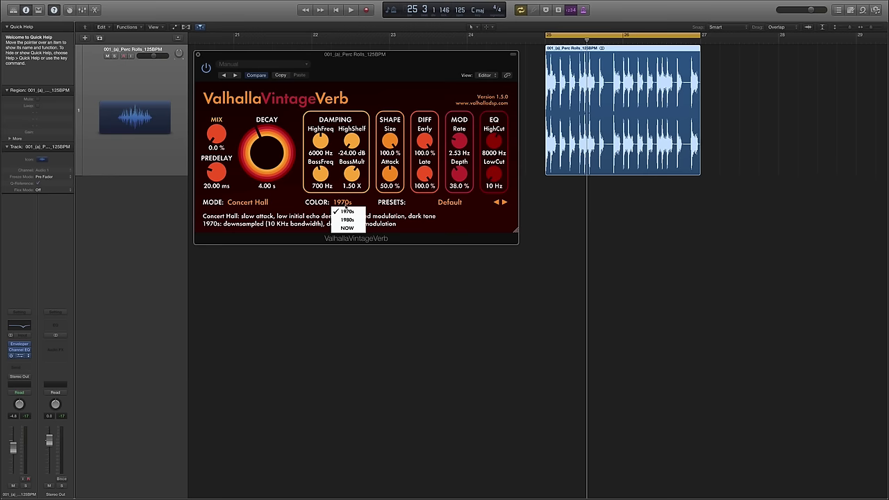
pyautogui.click(348, 218)
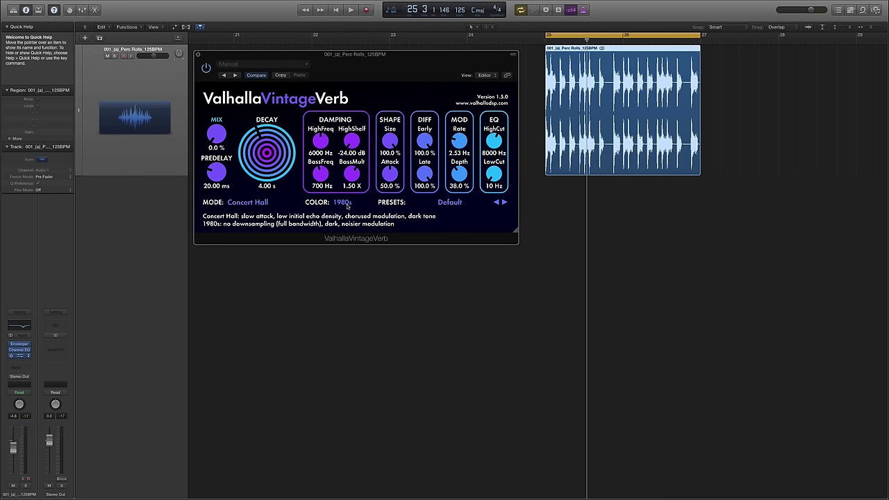
pyautogui.click(347, 204)
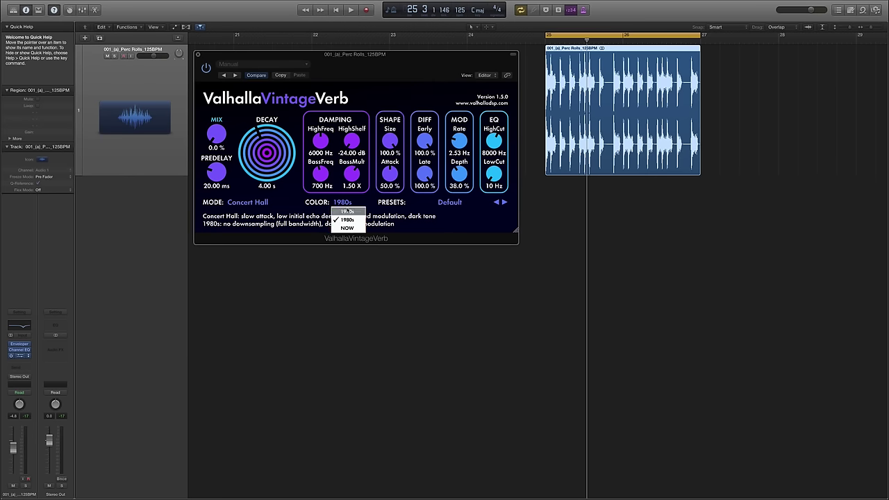
pyautogui.click(346, 211)
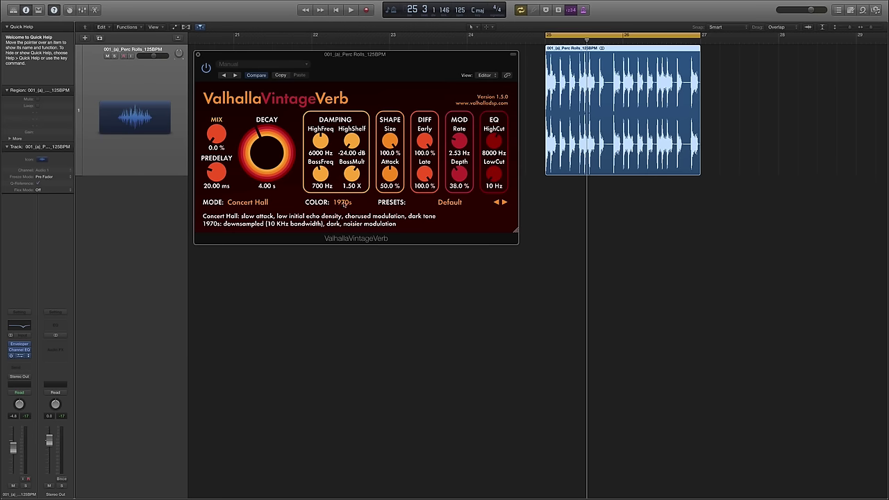
pyautogui.click(344, 204)
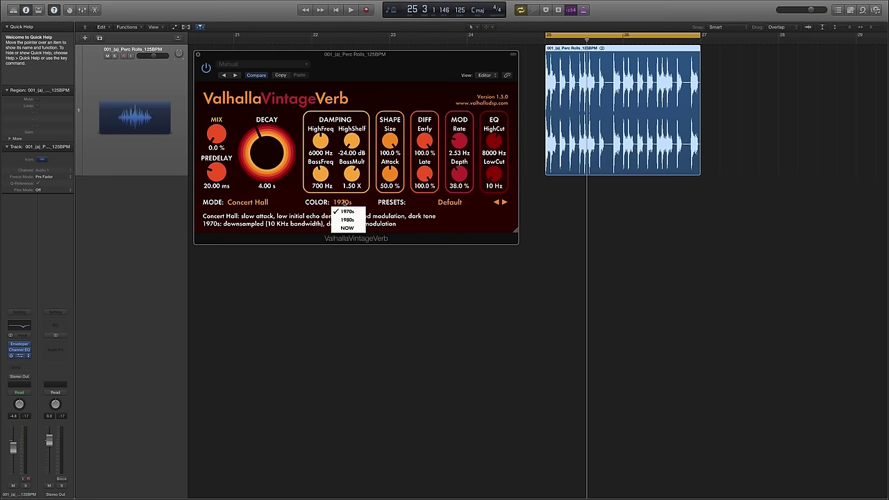
pyautogui.click(348, 220)
pyautogui.click(346, 204)
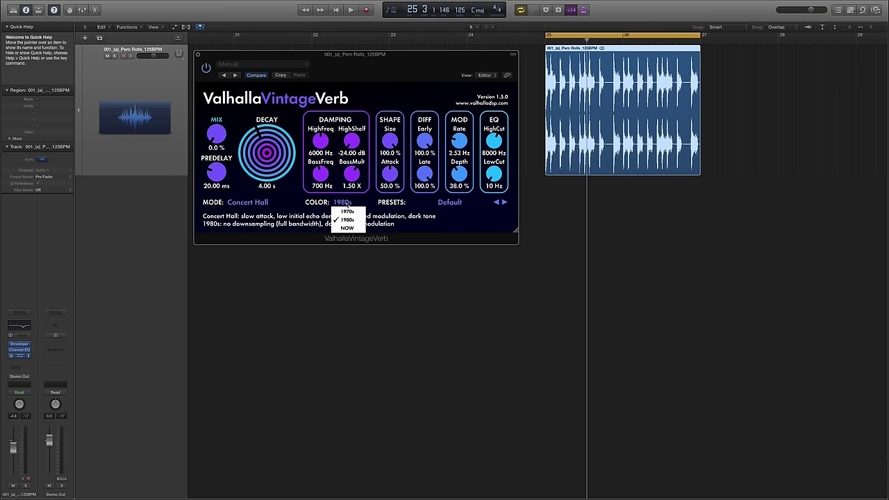
pyautogui.click(348, 231)
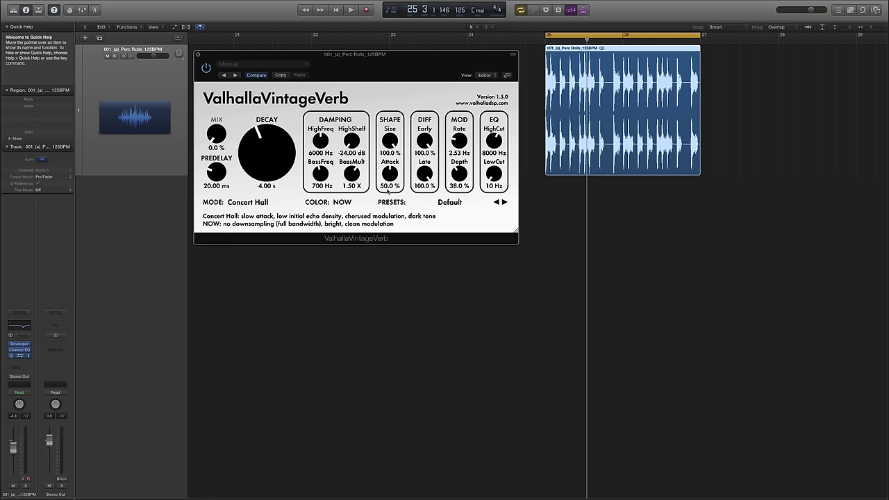
# Compare the 1980s colour against NOW again, leaving the colour on NOW.
pyautogui.click(343, 202)
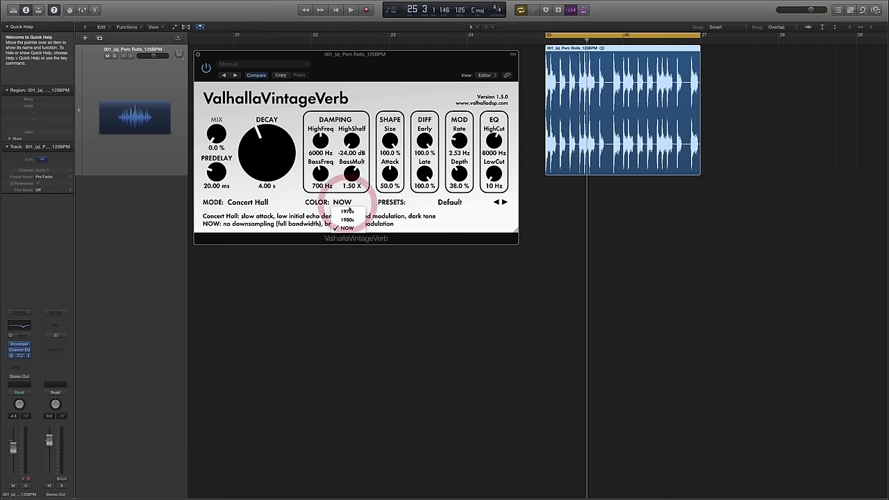
pyautogui.click(347, 220)
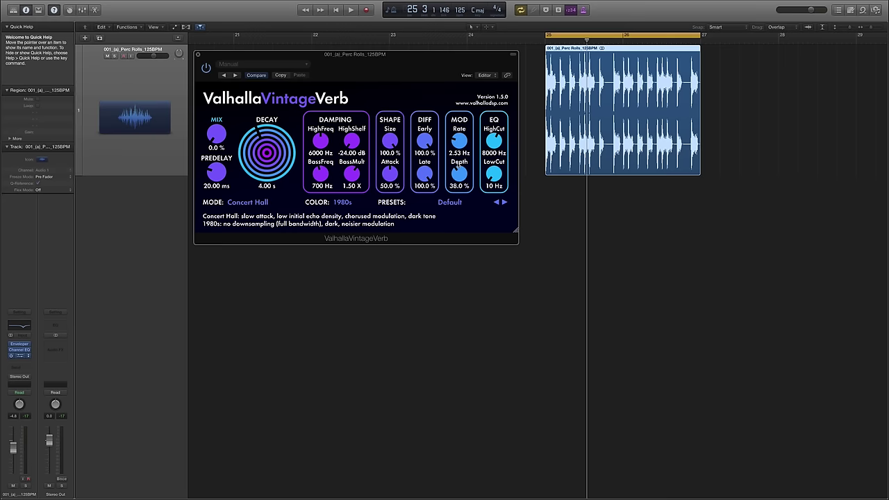
pyautogui.click(348, 202)
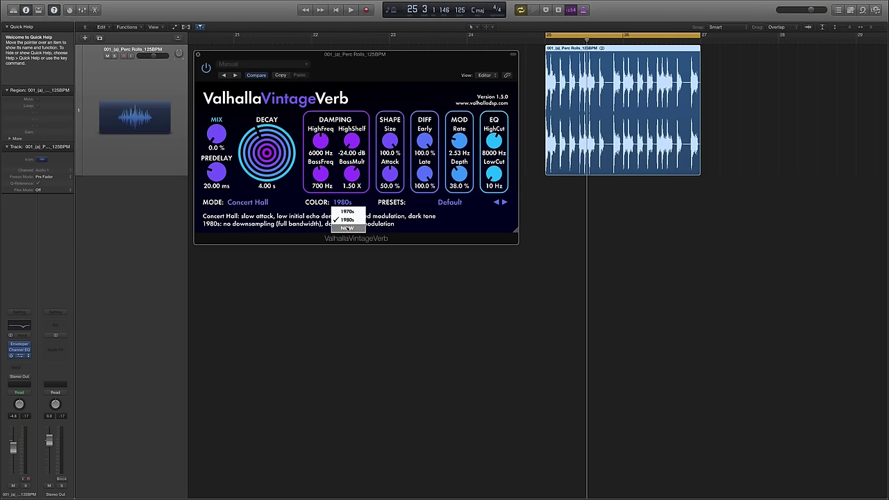
pyautogui.click(347, 228)
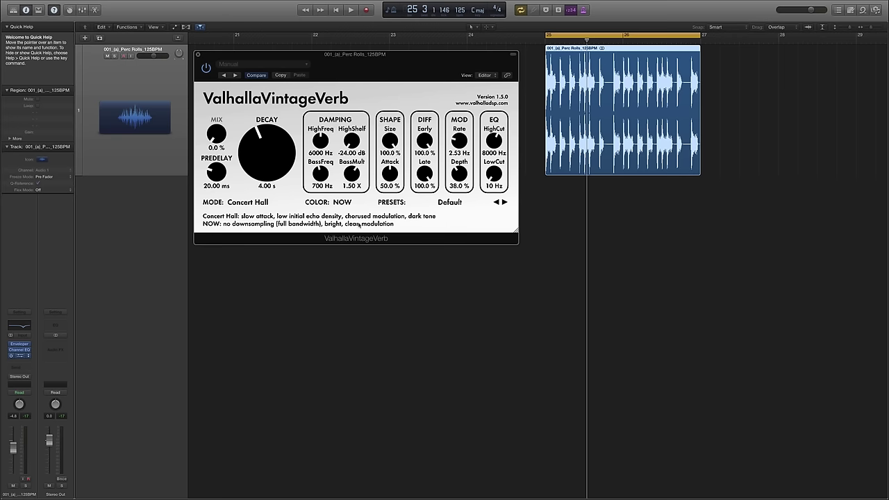
# Switch the reverb mode to Nonlin, show the mode list once more, then dismiss it.
pyautogui.click(260, 204)
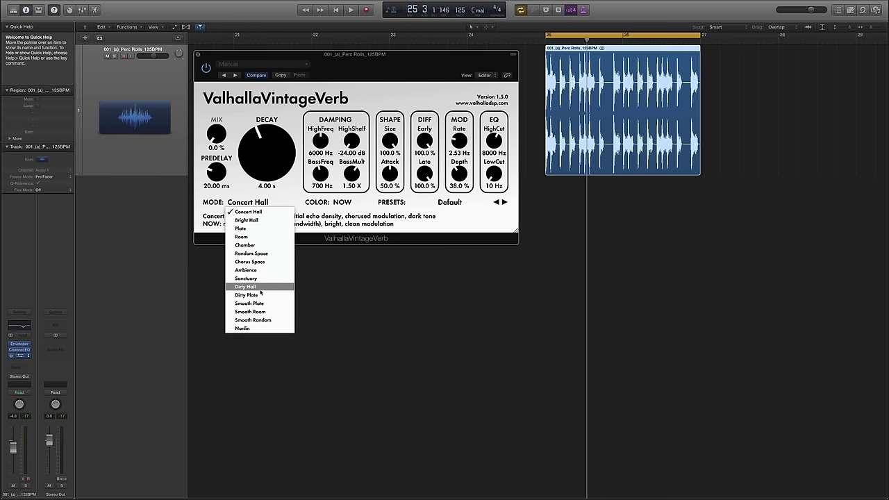
pyautogui.click(259, 328)
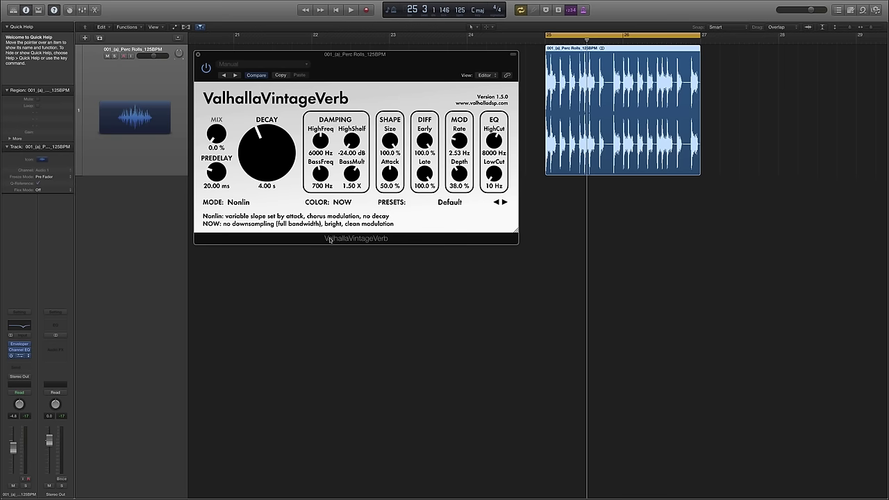
pyautogui.click(244, 202)
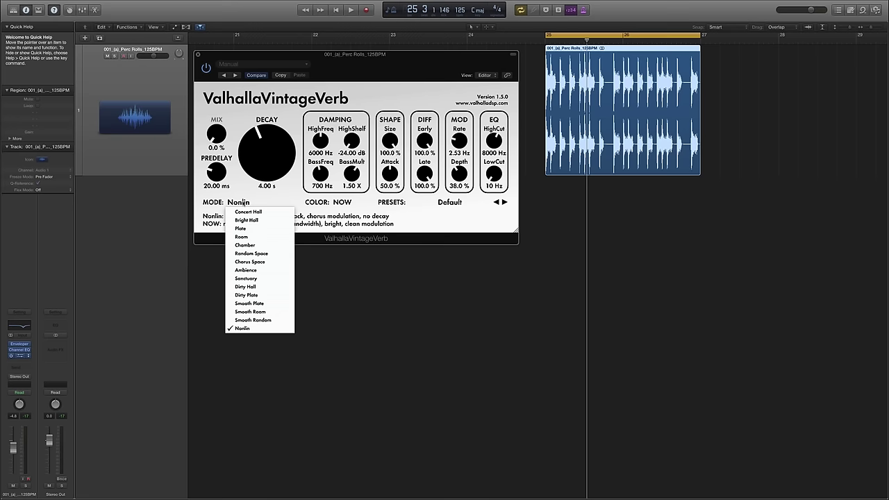
pyautogui.click(470, 210)
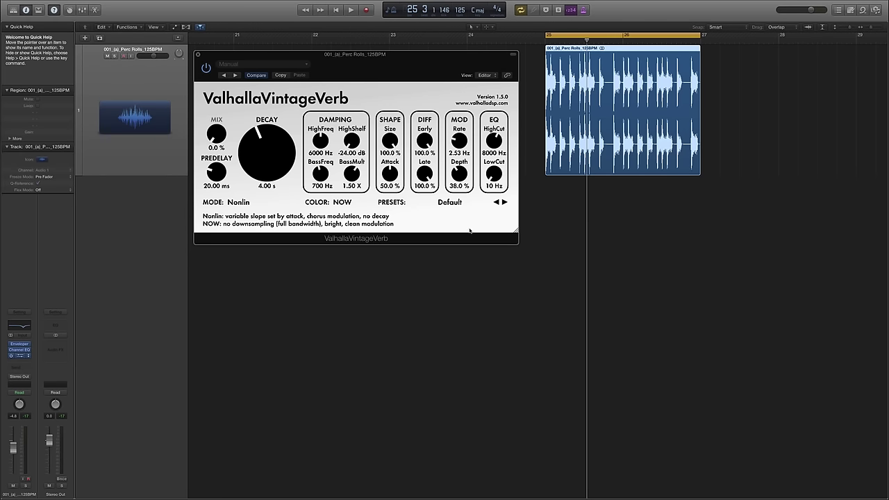
pyautogui.moveTo(416, 61); pyautogui.dragTo(415, 57)
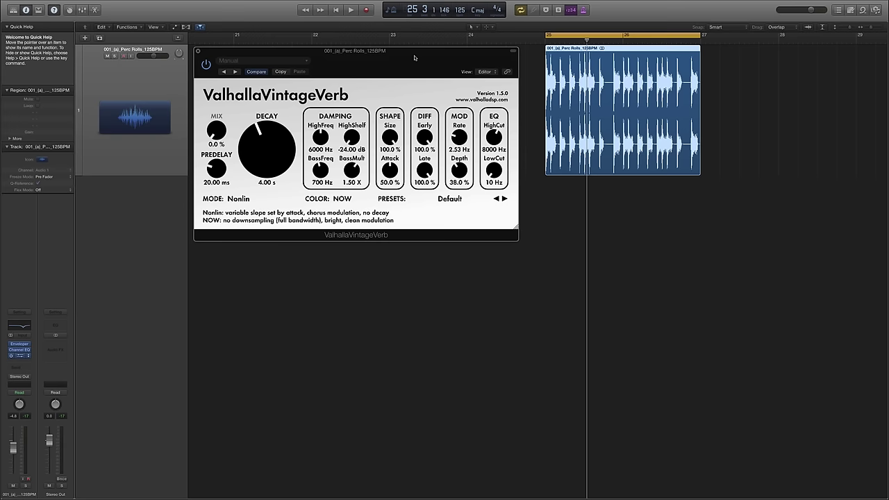
# Set the VintageVerb colour back to 1970s and move the plugin window down-right.
pyautogui.moveTo(403, 53); pyautogui.dragTo(406, 61)
pyautogui.click(346, 209)
pyautogui.click(351, 212)
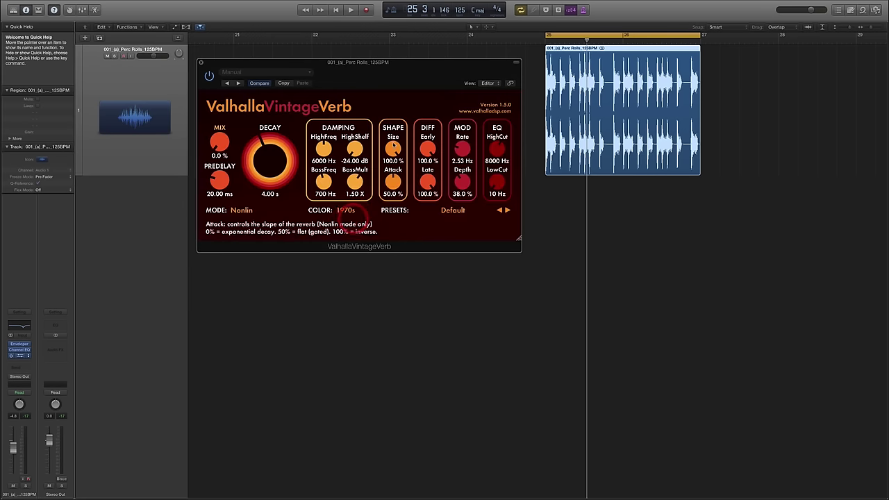
pyautogui.moveTo(422, 63); pyautogui.dragTo(440, 105)
# Play and stop the percussion track to hear the reverb, then deselect the region.
pyautogui.hscroll(2, 629, 66)
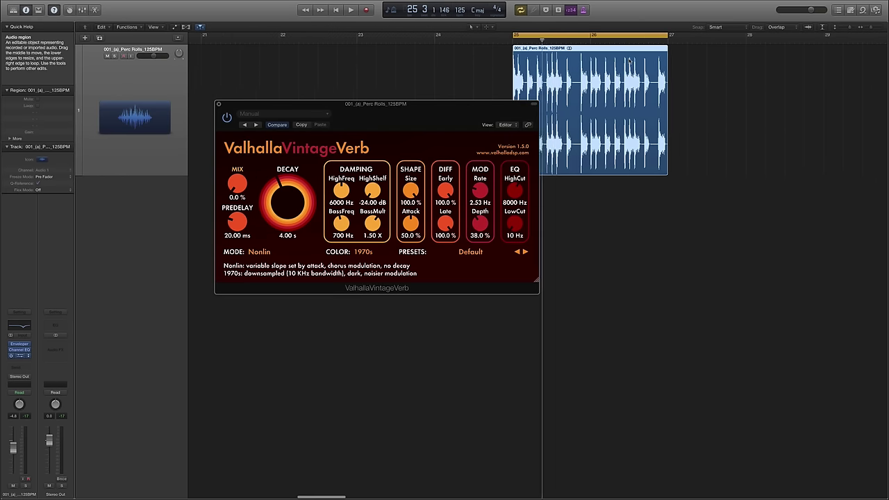
pyautogui.hscroll(-1, 629, 62)
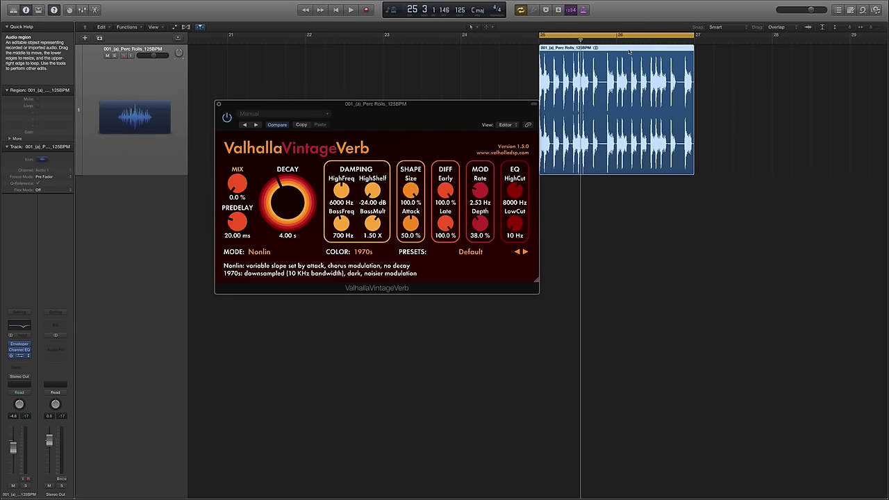
pyautogui.press('space')
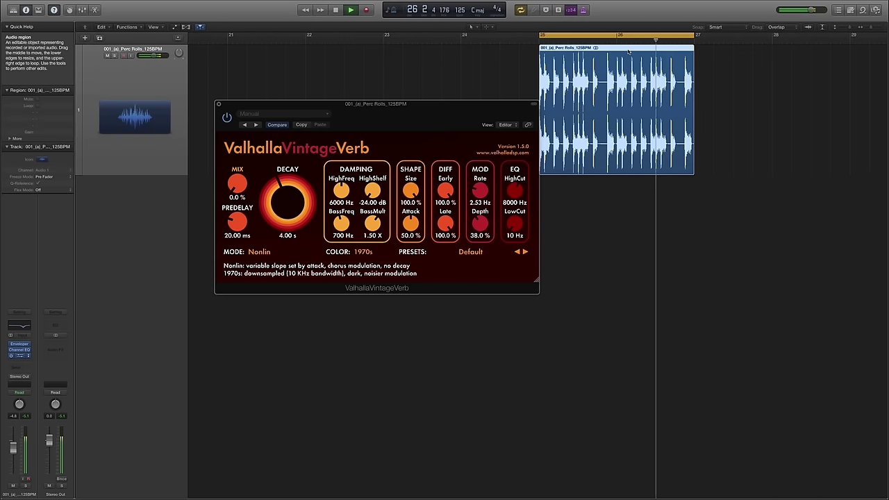
pyautogui.press('space')
pyautogui.click(500, 73)
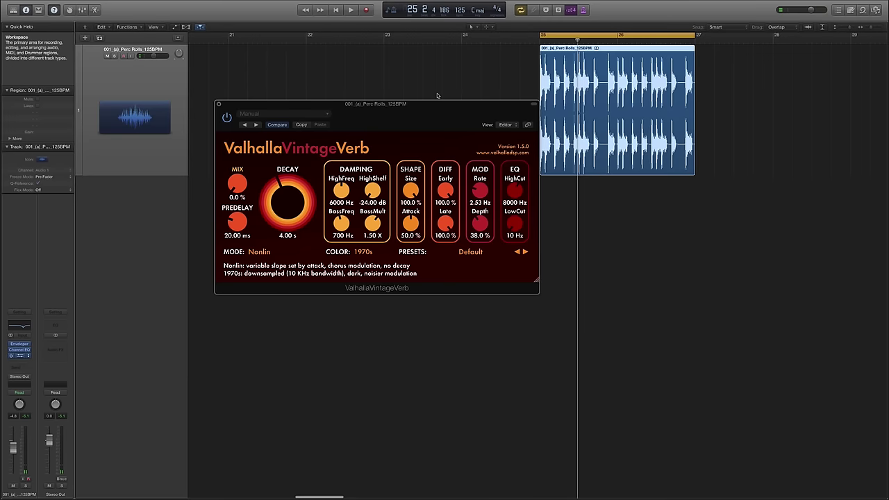
pyautogui.moveTo(440, 107); pyautogui.dragTo(414, 102)
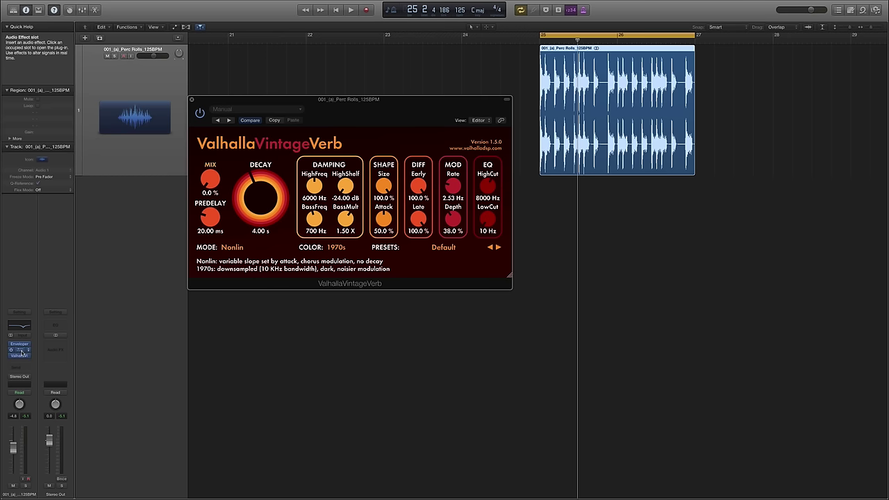
# Open the Enveloper and Channel EQ plugin windows, then close the Enveloper.
pyautogui.click(20, 350)
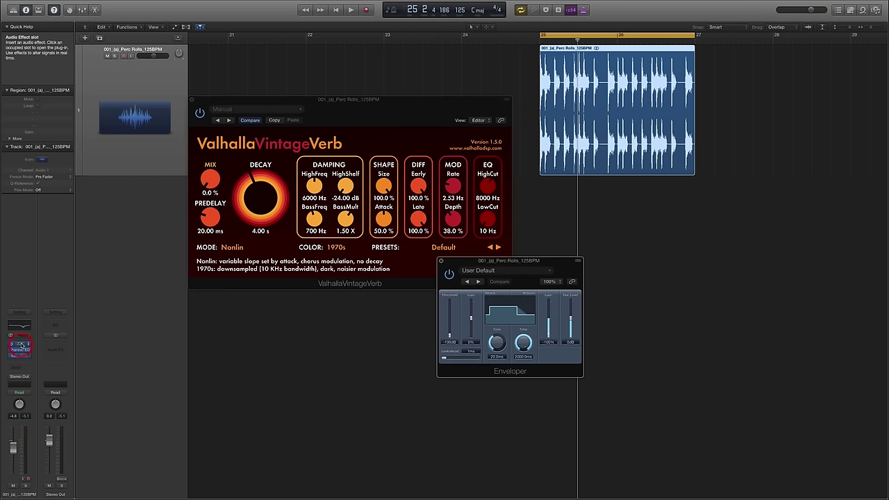
pyautogui.click(20, 349)
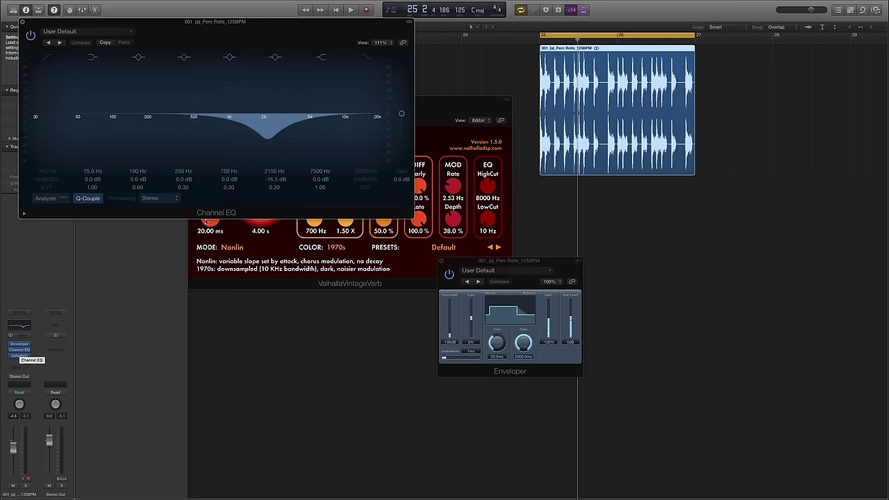
pyautogui.moveTo(519, 259); pyautogui.dragTo(590, 235)
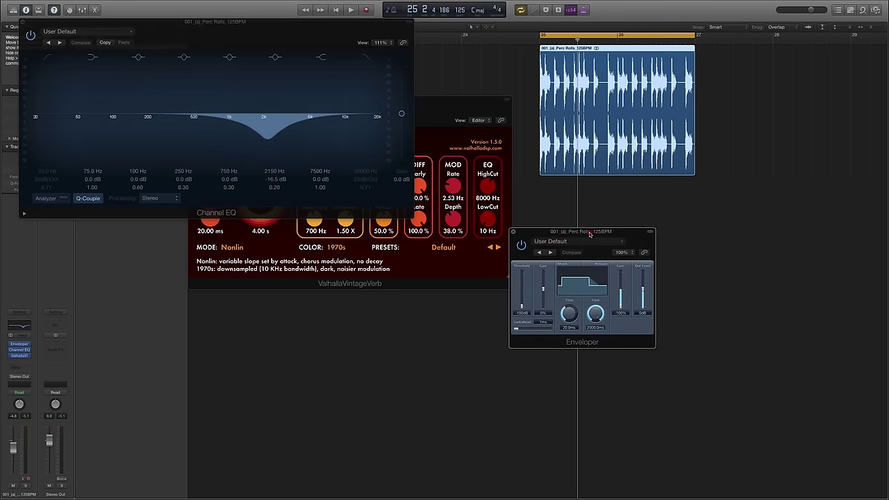
pyautogui.click(513, 232)
# Play the loop while toggling Channel EQ bypass, then close the EQ and stop.
pyautogui.press('space')
pyautogui.click(30, 35)
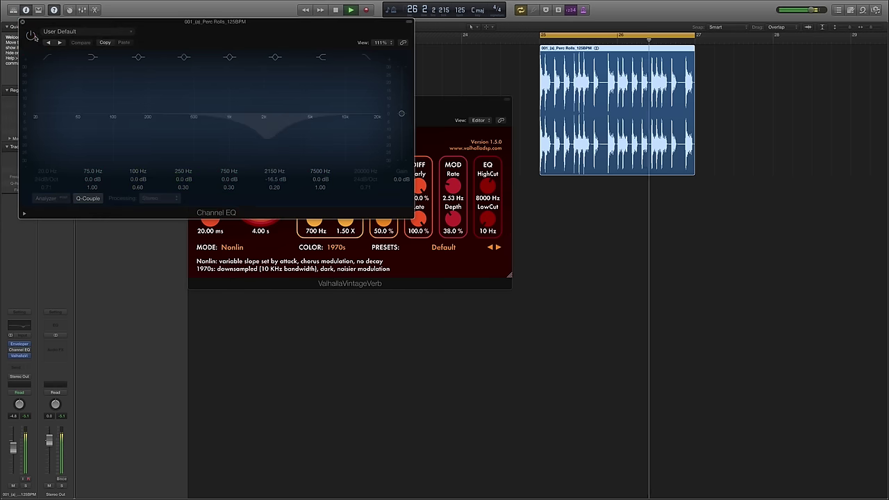
pyautogui.click(32, 36)
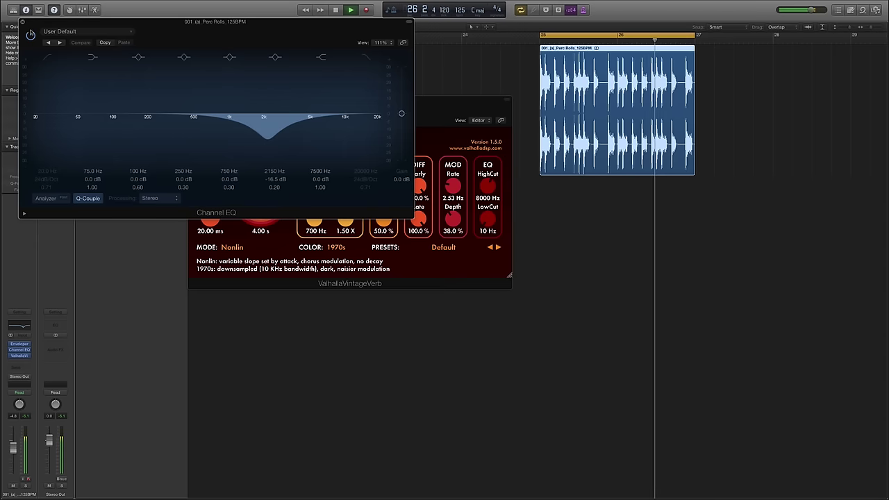
pyautogui.click(23, 23)
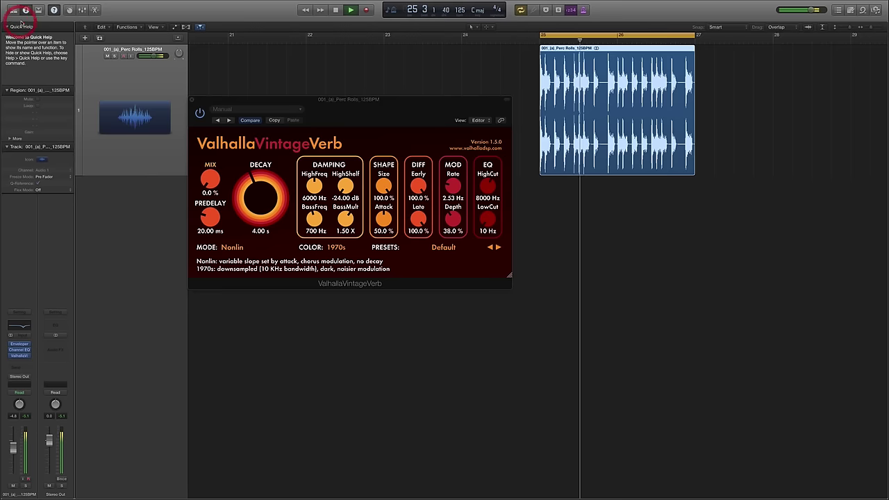
pyautogui.press('space')
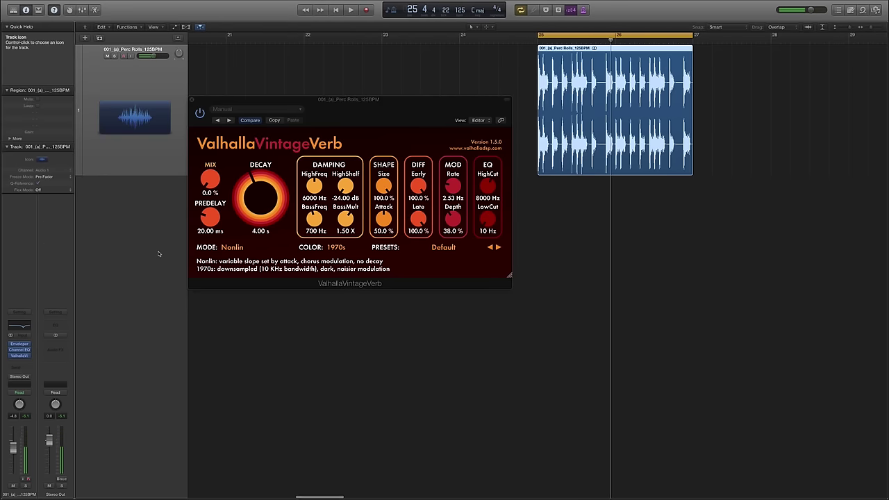
# Switch the reverb mode to Concert Hall, auditioning it with the mix raised, then back to 0%.
pyautogui.moveTo(392, 101); pyautogui.dragTo(394, 39)
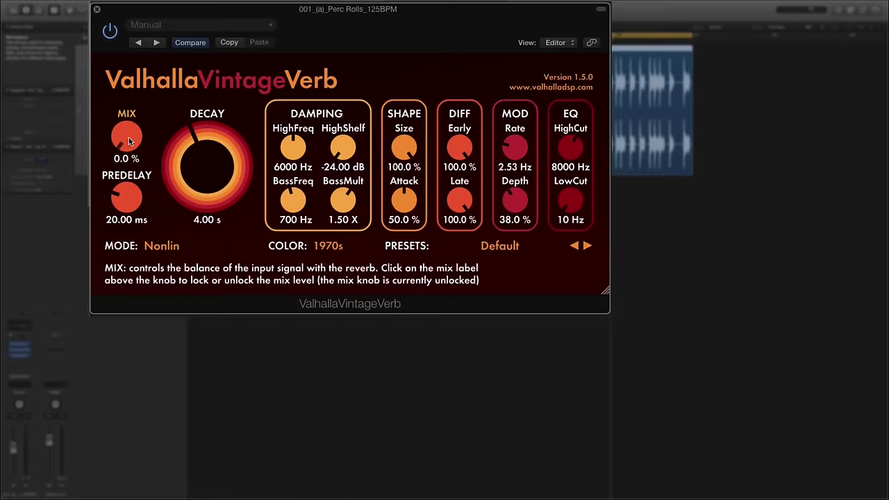
pyautogui.moveTo(128, 138); pyautogui.dragTo(151, 207)
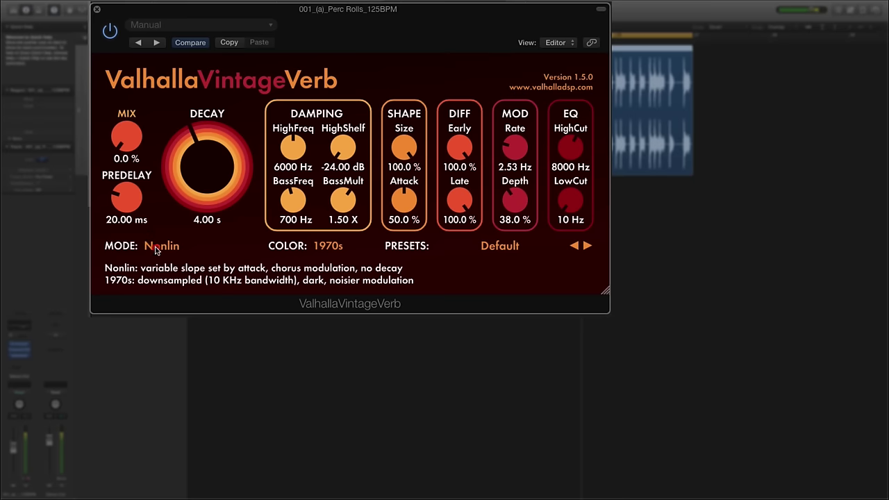
pyautogui.click(155, 247)
pyautogui.click(174, 261)
pyautogui.moveTo(128, 133); pyautogui.dragTo(136, 63)
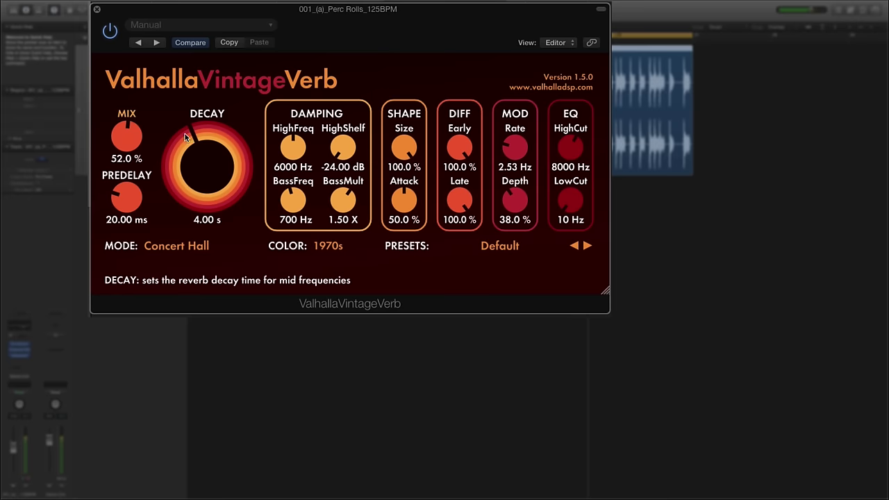
pyautogui.moveTo(128, 138); pyautogui.dragTo(144, 216)
# Set decay to 3.84 s and predelay to 94.07 ms, and bring the mix up to 13.6%.
pyautogui.moveTo(167, 145); pyautogui.dragTo(134, 151)
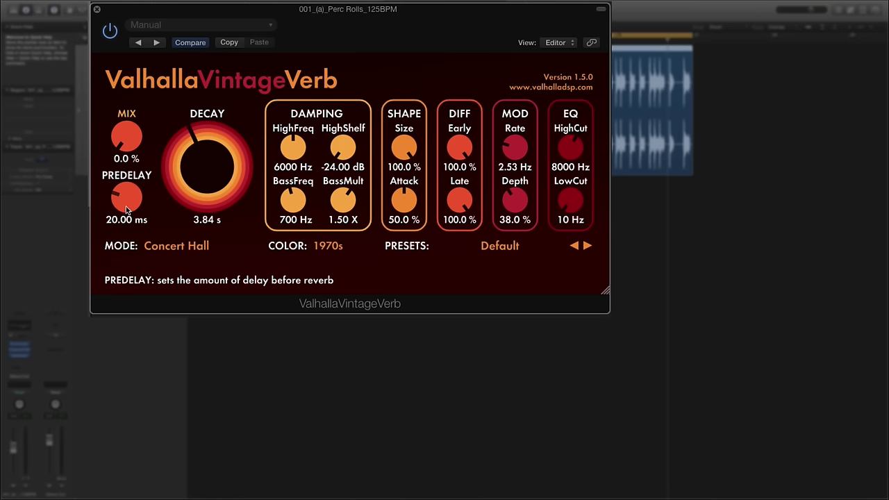
pyautogui.moveTo(128, 207)
pyautogui.mouseDown()
pyautogui.moveTo(128, 185)
pyautogui.moveTo(130, 210)
pyautogui.mouseUp()
pyautogui.moveTo(130, 210); pyautogui.dragTo(141, 170)
pyautogui.moveTo(126, 137); pyautogui.dragTo(133, 118)
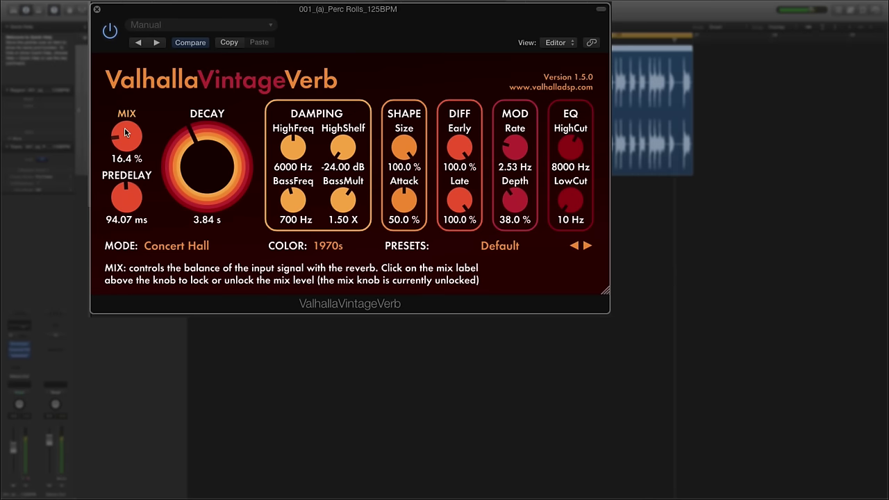
pyautogui.moveTo(118, 142)
pyautogui.mouseDown()
pyautogui.moveTo(120, 135)
pyautogui.moveTo(119, 152)
pyautogui.mouseUp()
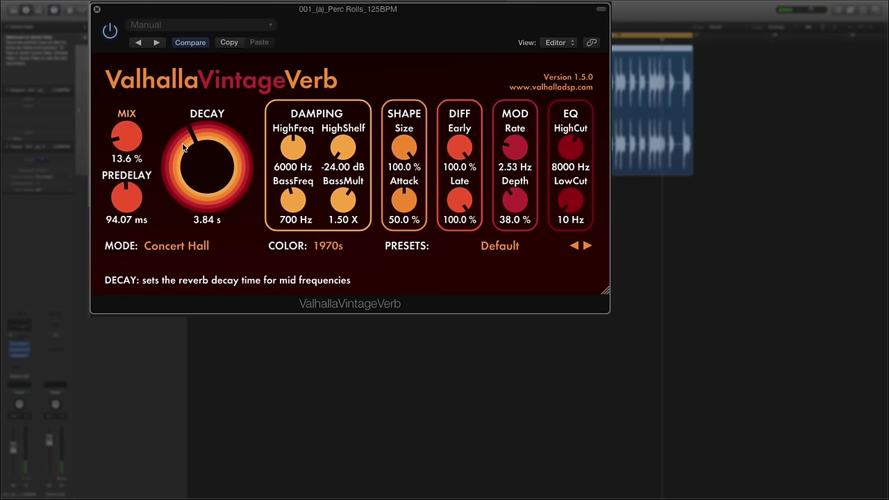
# Sweep the decay up to its 70 s maximum, then pull it down to 0.39 s.
pyautogui.moveTo(184, 150); pyautogui.dragTo(204, 217)
pyautogui.moveTo(202, 192); pyautogui.dragTo(202, 191)
pyautogui.moveTo(202, 191); pyautogui.dragTo(200, 87)
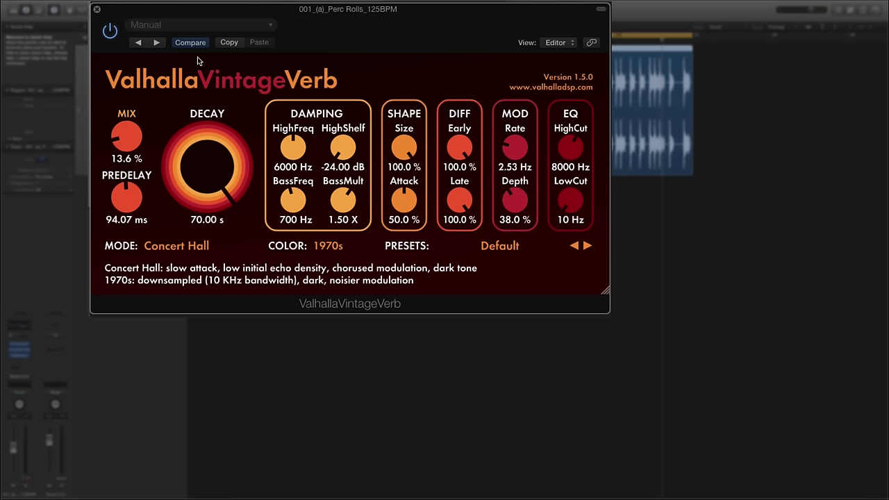
pyautogui.moveTo(195, 125); pyautogui.dragTo(200, 247)
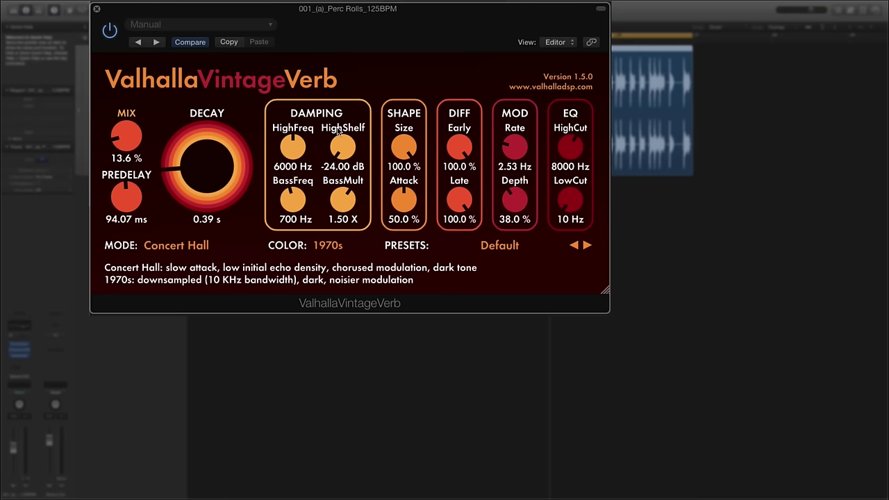
# Set the HighFreq damping to 2340 Hz and raise the HighShelf to 0.00 dB.
pyautogui.click(296, 147)
pyautogui.moveTo(297, 147); pyautogui.dragTo(350, 66)
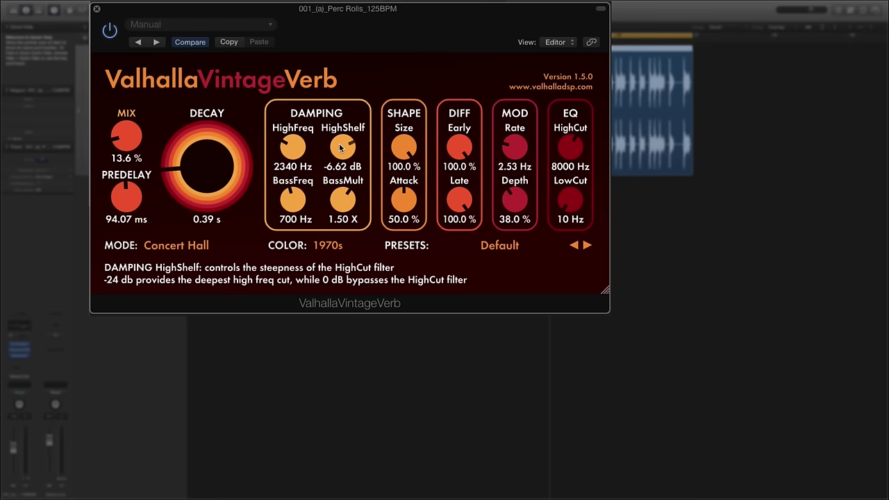
pyautogui.moveTo(341, 148); pyautogui.dragTo(351, 258)
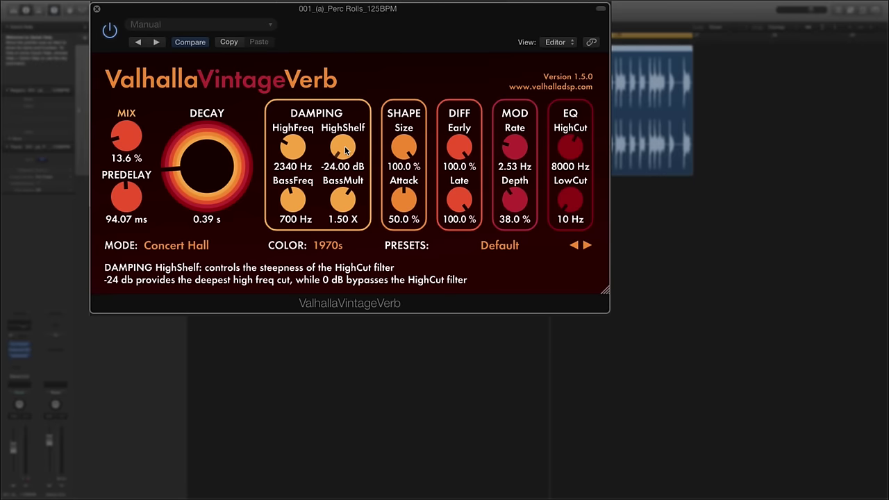
pyautogui.moveTo(346, 150); pyautogui.dragTo(344, 12)
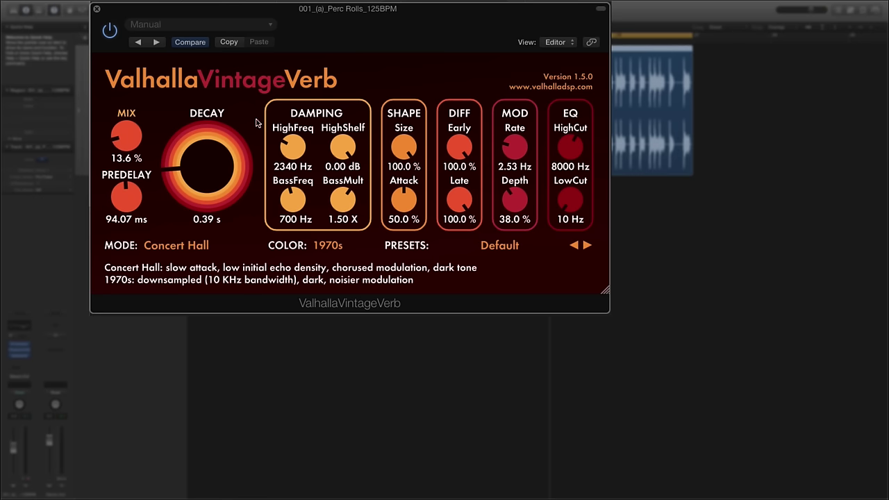
# Set decay to 3.00 s, BassMult to 2.02 X, BassFreq to 3400 Hz and mix to 100%.
pyautogui.moveTo(179, 191); pyautogui.dragTo(179, 161)
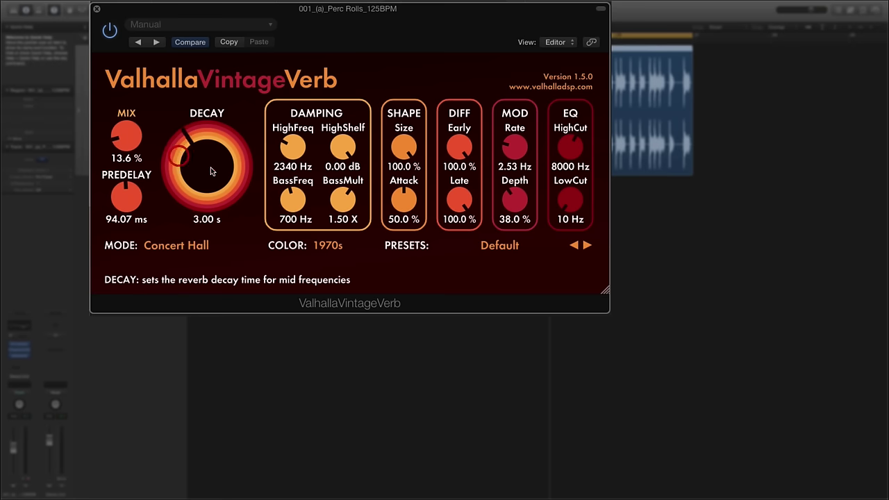
pyautogui.moveTo(345, 201); pyautogui.dragTo(347, 186)
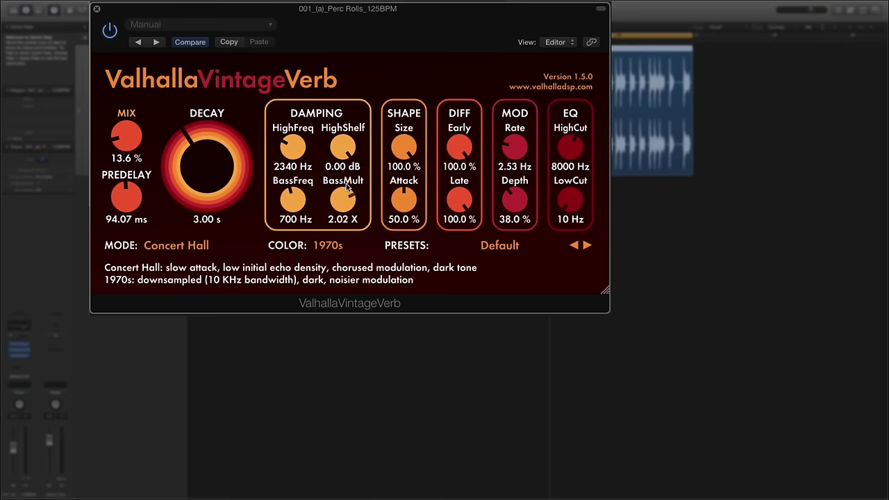
pyautogui.moveTo(290, 202); pyautogui.dragTo(301, 280)
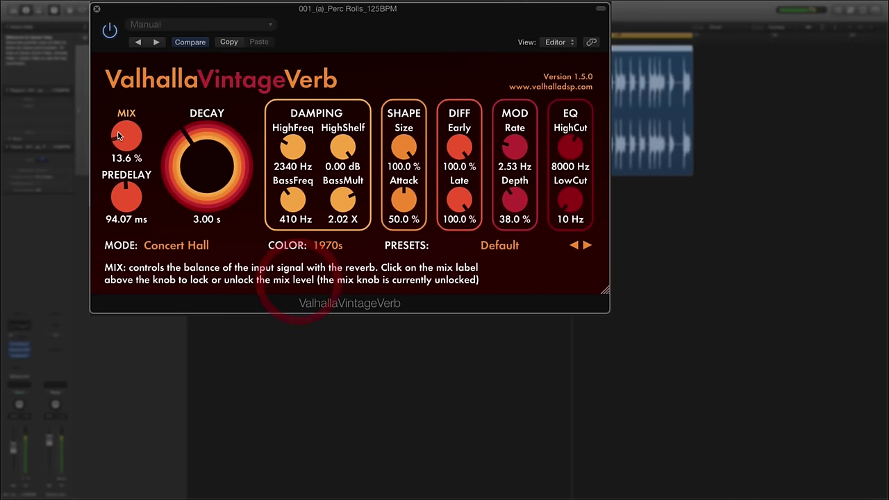
pyautogui.moveTo(126, 135); pyautogui.dragTo(126, 70)
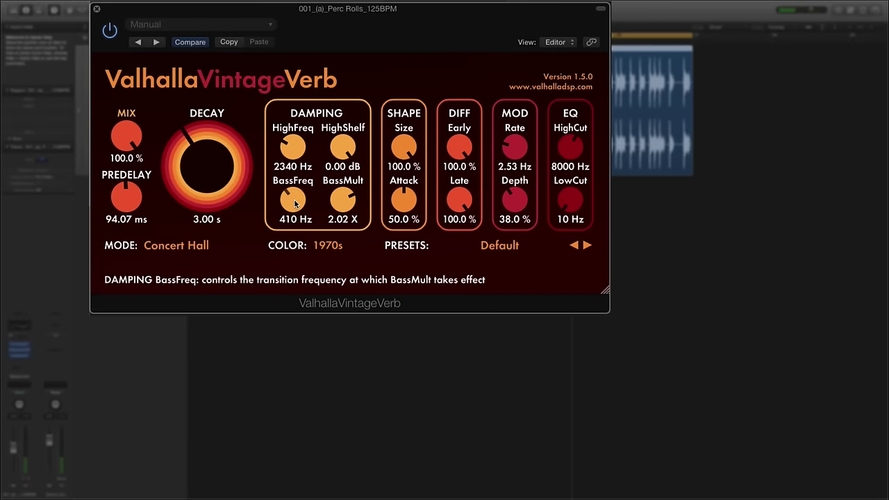
pyautogui.moveTo(295, 203); pyautogui.dragTo(302, 156)
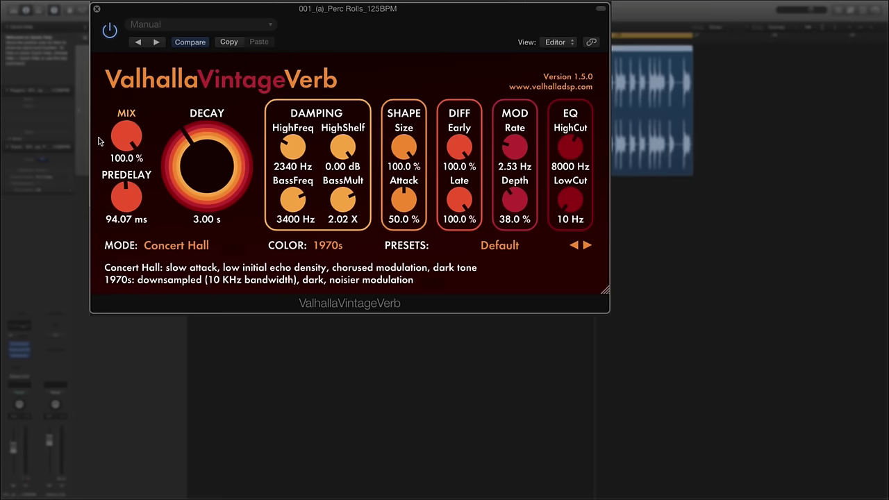
# Lower the mix, drop the predelay to 0.00 ms and settle the Size at 40%.
pyautogui.moveTo(125, 139); pyautogui.dragTo(166, 205)
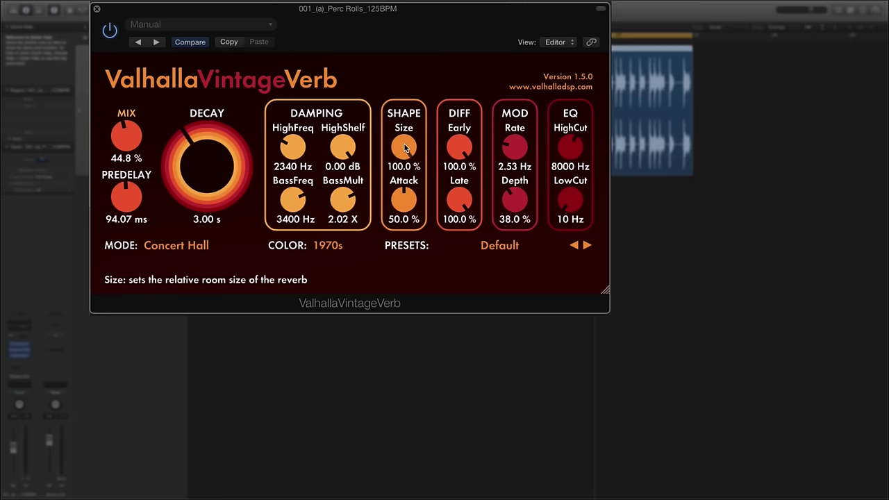
pyautogui.moveTo(407, 146); pyautogui.dragTo(403, 180)
pyautogui.moveTo(126, 198); pyautogui.dragTo(136, 292)
pyautogui.moveTo(402, 139); pyautogui.dragTo(408, 267)
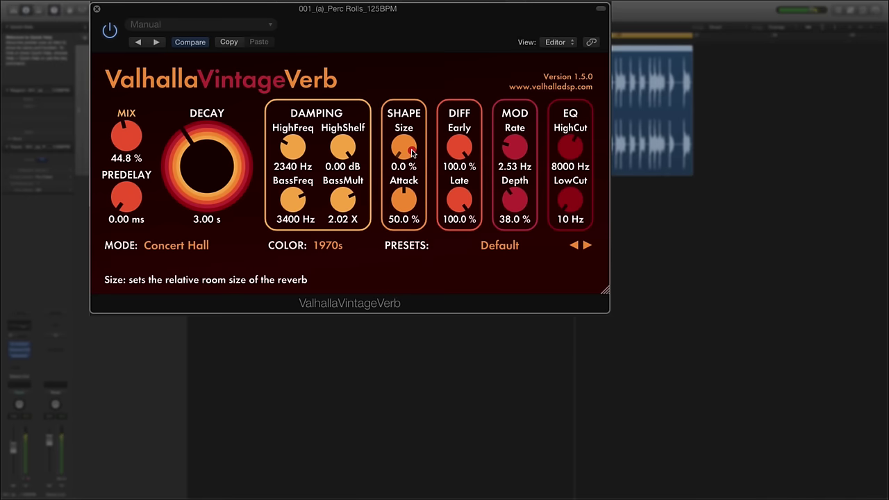
pyautogui.moveTo(411, 153); pyautogui.dragTo(403, 10)
pyautogui.moveTo(408, 143); pyautogui.dragTo(407, 238)
# Set the Attack to 63.6% and turn the mix back up to 100%.
pyautogui.click(409, 202)
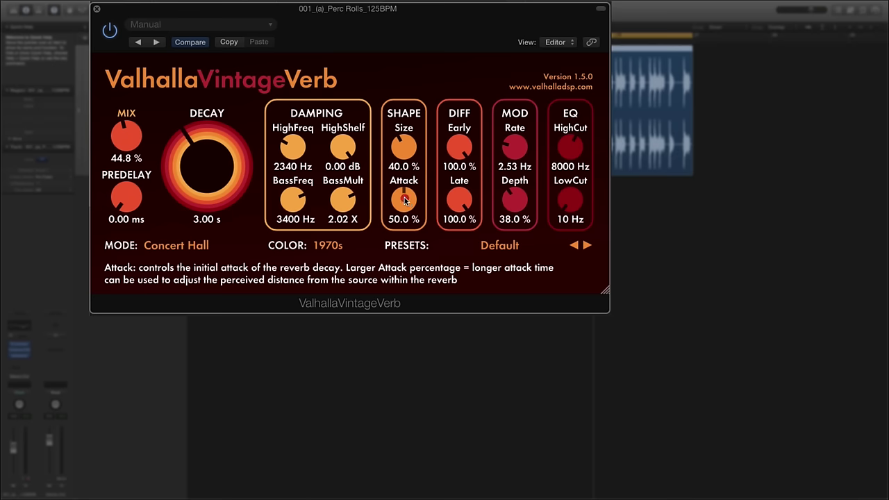
pyautogui.moveTo(407, 201)
pyautogui.mouseDown()
pyautogui.moveTo(401, 166)
pyautogui.moveTo(407, 212)
pyautogui.mouseUp()
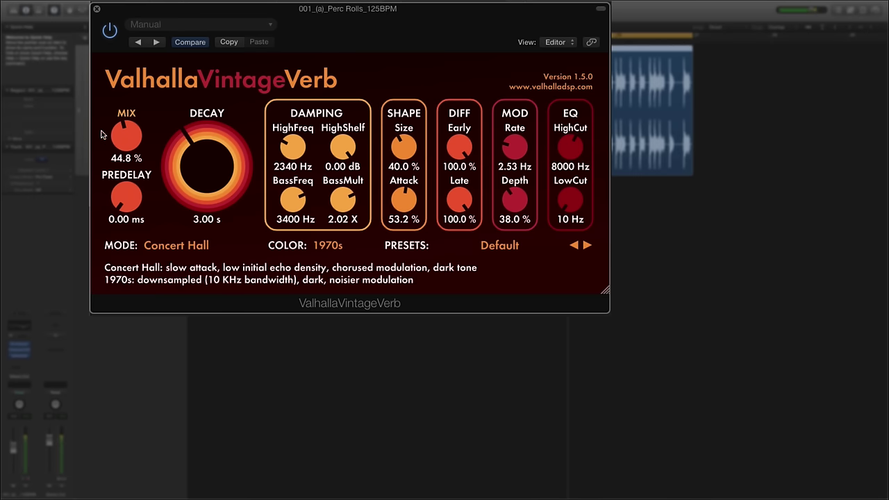
pyautogui.moveTo(120, 135); pyautogui.dragTo(110, 28)
pyautogui.moveTo(405, 200)
pyautogui.mouseDown()
pyautogui.moveTo(406, 132)
pyautogui.moveTo(411, 274)
pyautogui.moveTo(413, 187)
pyautogui.mouseUp()
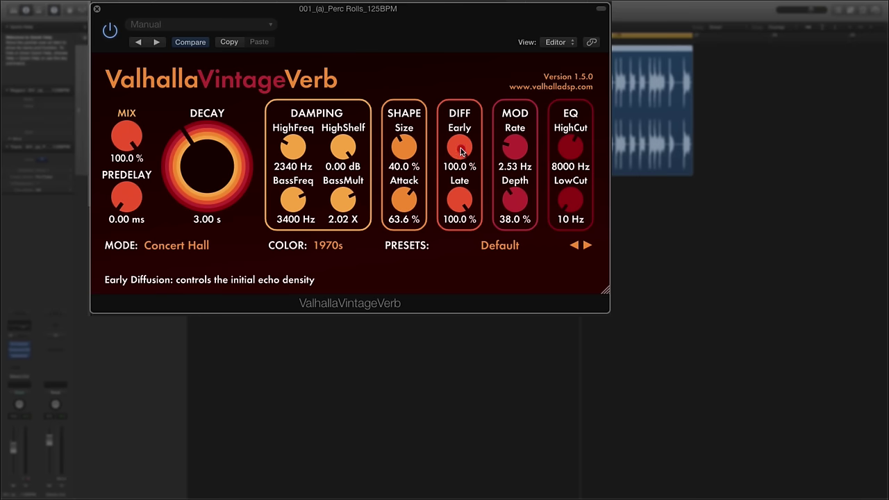
# Lower Early diffusion to 78.8% and raise the Mod Rate to 8.07 Hz.
pyautogui.moveTo(461, 151); pyautogui.dragTo(466, 182)
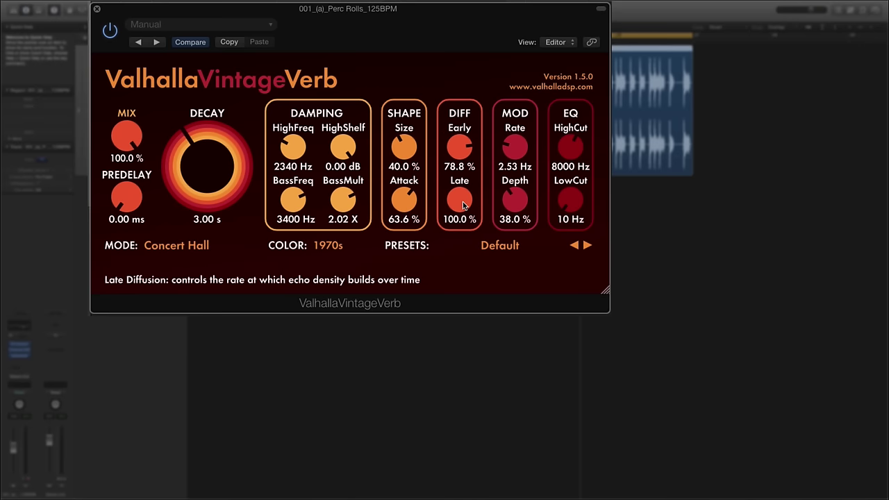
pyautogui.moveTo(515, 155); pyautogui.dragTo(515, 144)
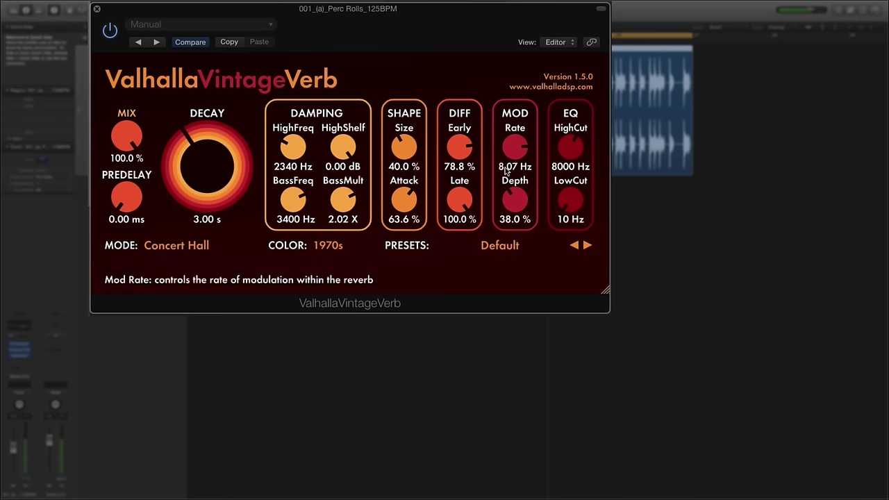
# Nudge the Mod Rate and raise the modulation depth to 100.0%.
pyautogui.moveTo(515, 158)
pyautogui.mouseDown()
pyautogui.moveTo(514, 174)
pyautogui.moveTo(514, 162)
pyautogui.mouseUp()
pyautogui.moveTo(515, 200); pyautogui.dragTo(515, 91)
pyautogui.moveTo(514, 147); pyautogui.dragTo(515, 109)
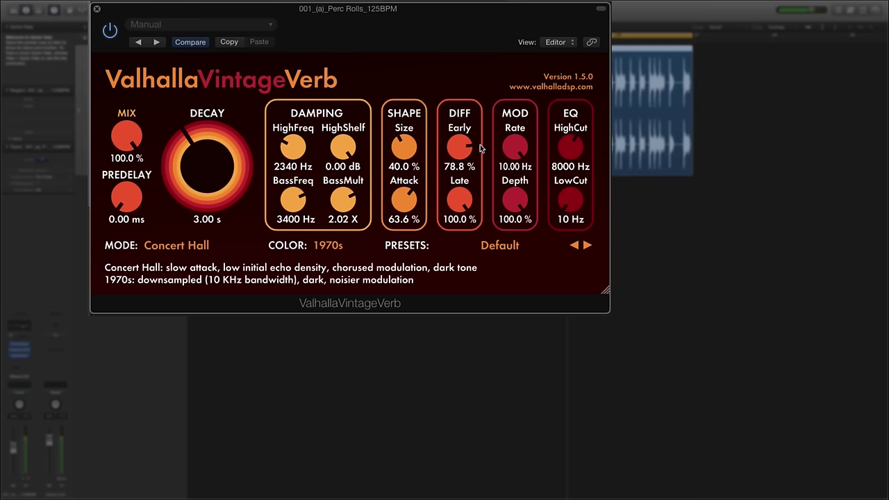
# Return Early diffusion to 100.0%, drop Late diffusion to 15.6%, and settle Mod Rate at 7.62 Hz.
pyautogui.moveTo(459, 146); pyautogui.dragTo(452, 93)
pyautogui.moveTo(459, 199); pyautogui.dragTo(461, 313)
pyautogui.moveTo(512, 170)
pyautogui.mouseDown()
pyautogui.moveTo(514, 197)
pyautogui.moveTo(520, 157)
pyautogui.mouseUp()
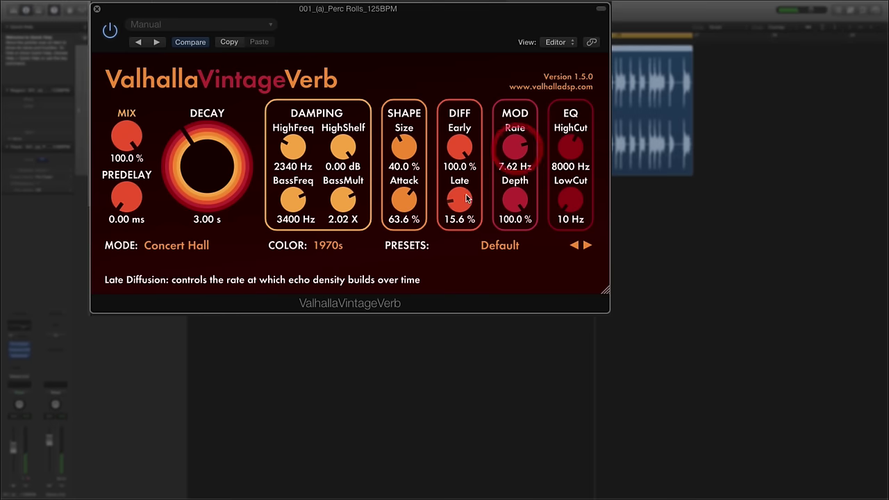
# Try the NOW colour mode, set Mod Rate to 6.87 Hz, then switch colour back to 1970s.
pyautogui.click(343, 246)
pyautogui.click(336, 285)
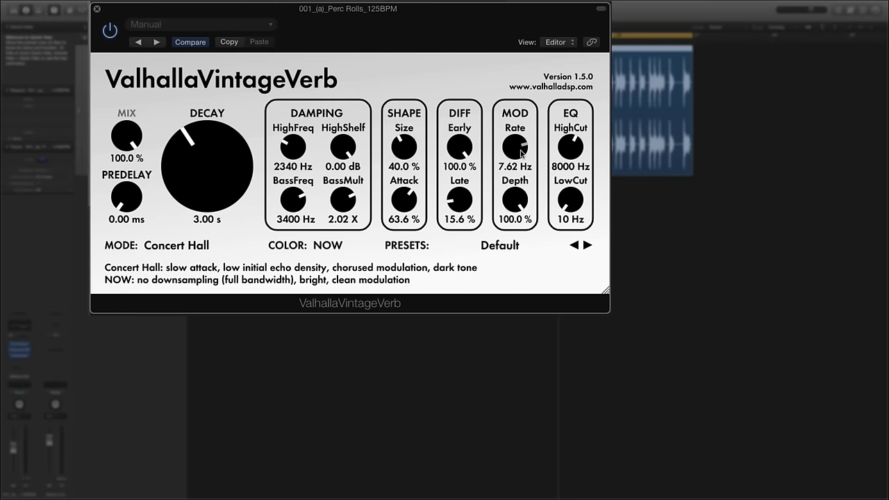
pyautogui.moveTo(521, 154); pyautogui.dragTo(514, 121)
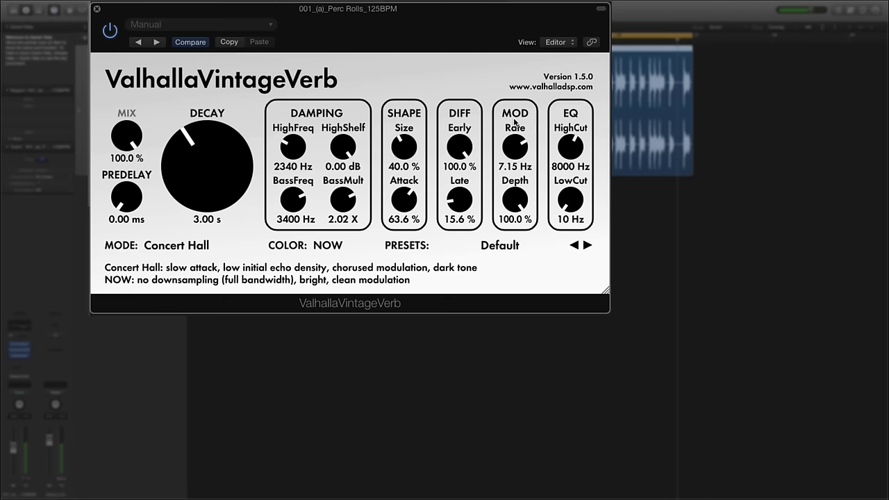
pyautogui.click(517, 148)
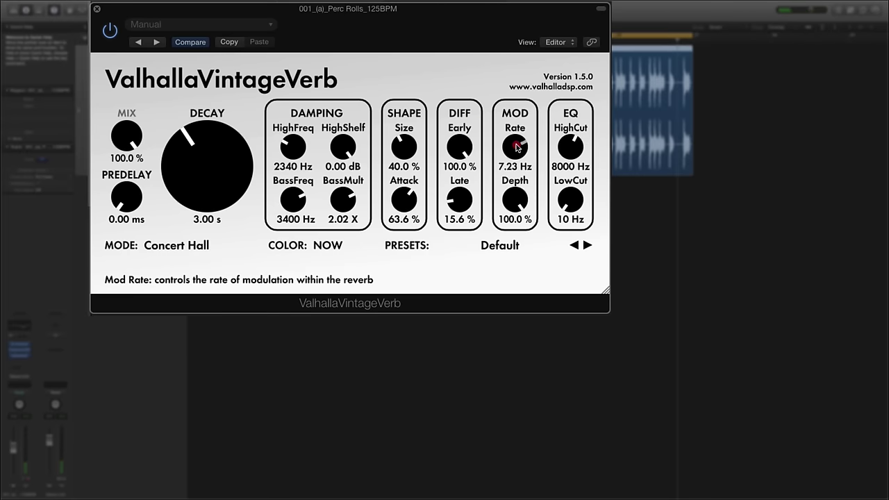
pyautogui.moveTo(517, 139); pyautogui.dragTo(517, 171)
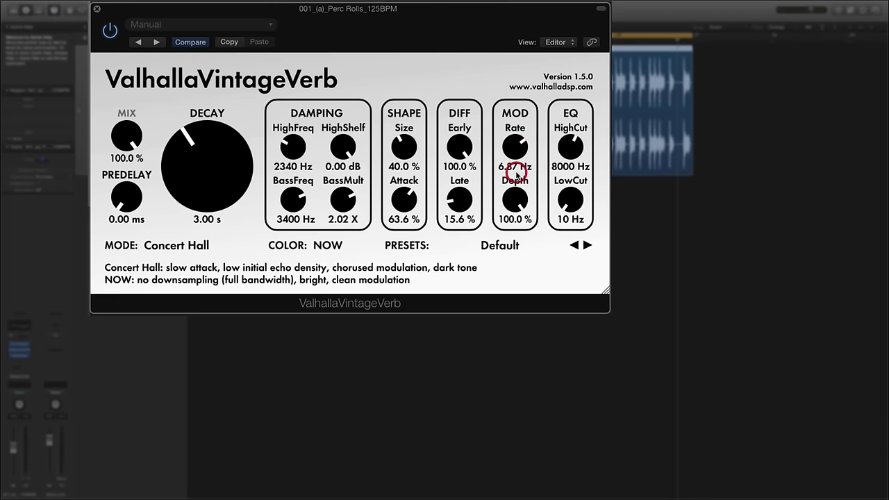
pyautogui.click(329, 246)
pyautogui.click(328, 260)
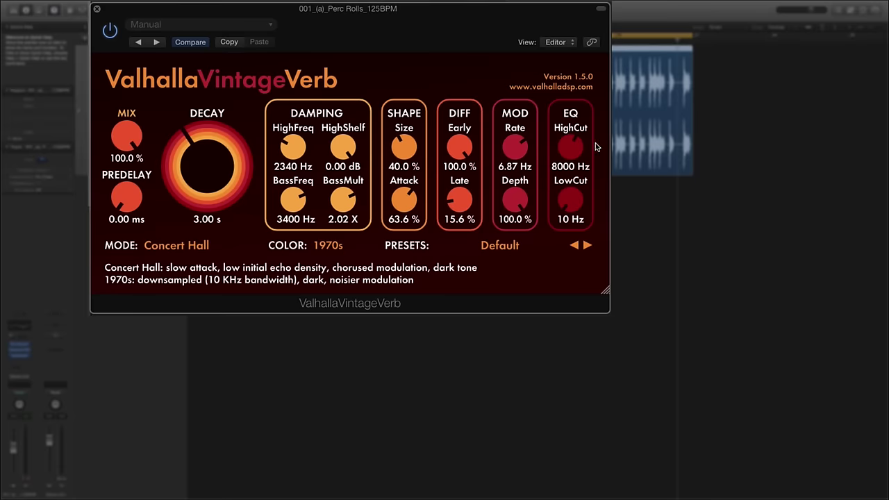
# Start playback and narrow the reverb EQ to LowCut 1150 Hz and HighCut 2270 Hz.
pyautogui.click(571, 194)
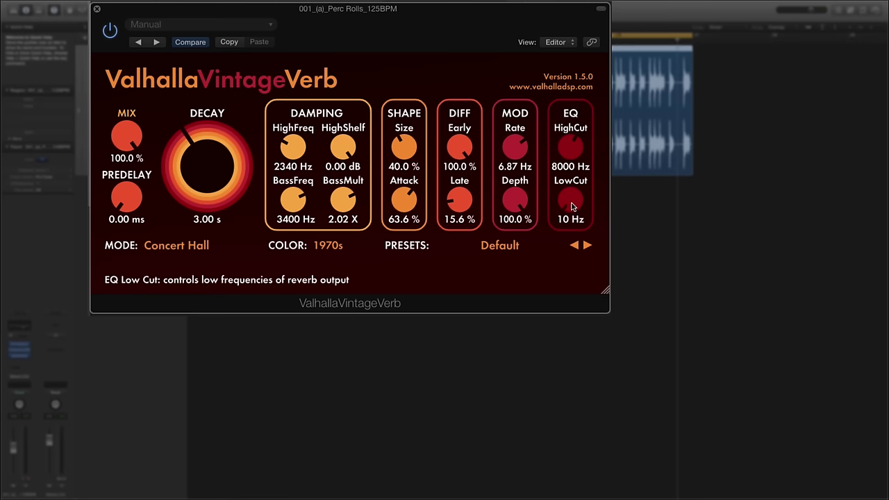
pyautogui.press('space')
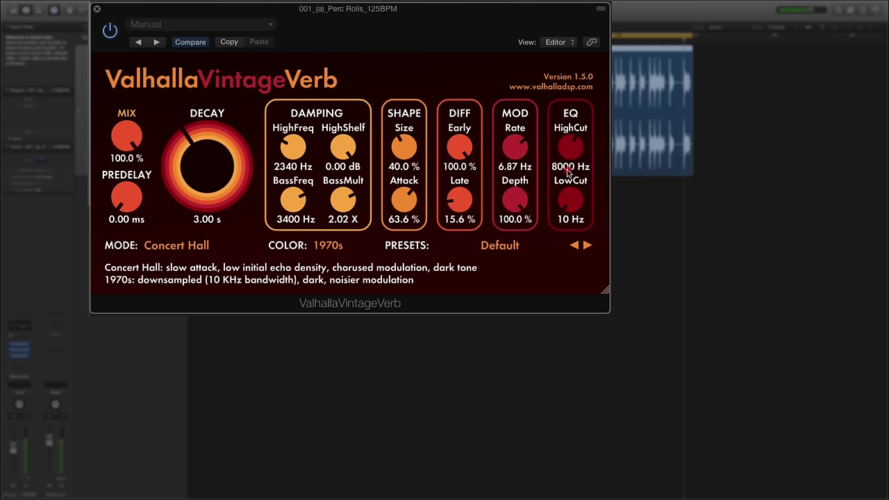
pyautogui.moveTo(569, 200)
pyautogui.mouseDown()
pyautogui.moveTo(569, 117)
pyautogui.moveTo(574, 201)
pyautogui.mouseUp()
pyautogui.moveTo(568, 152); pyautogui.dragTo(570, 144)
pyautogui.moveTo(570, 193); pyautogui.dragTo(570, 185)
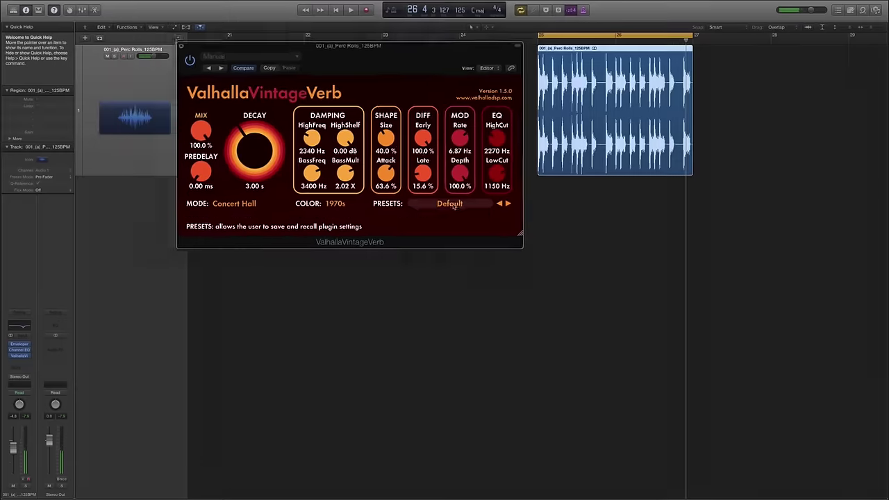
# Browse the preset list through Gated Reverbs, Huge Spaces and Plates to the Don Gunn designer presets.
pyautogui.click(454, 206)
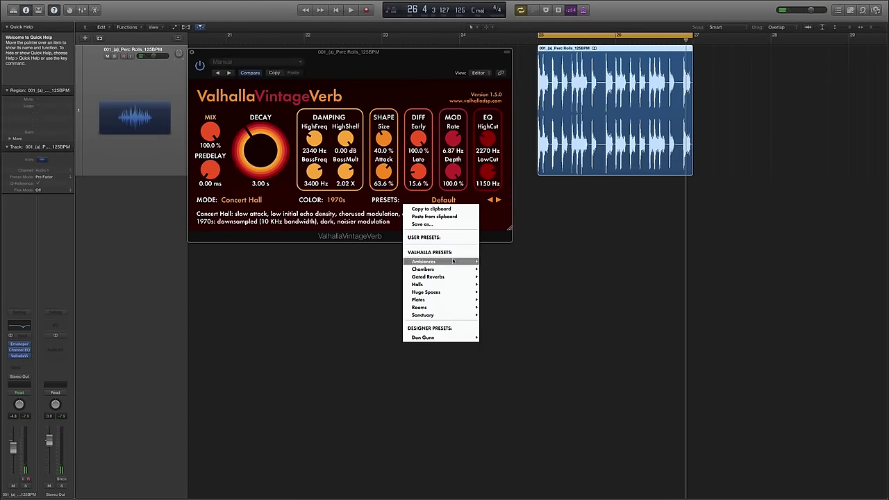
pyautogui.moveTo(453, 263)
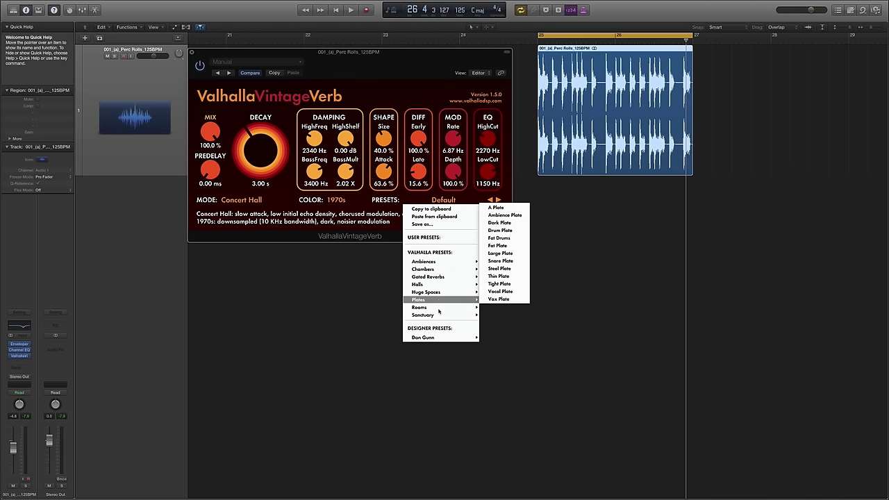
pyautogui.moveTo(441, 317)
pyautogui.moveTo(445, 340)
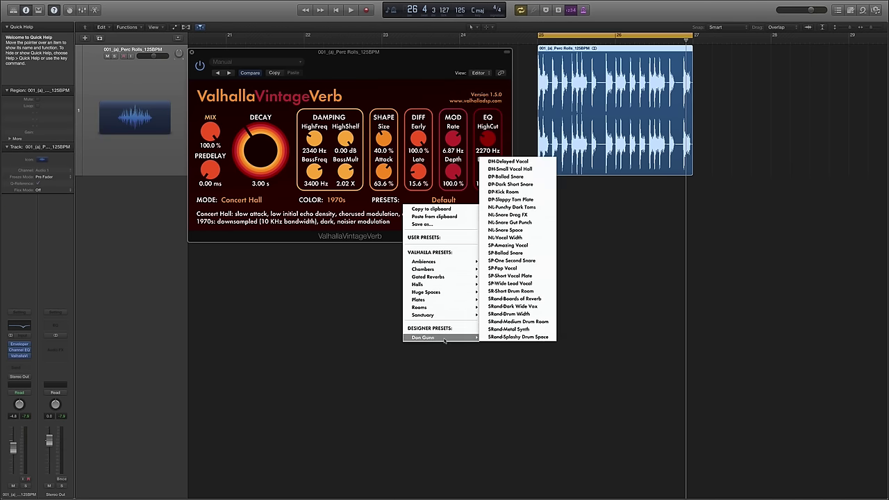
# Dismiss the presets menu, leaving the Default preset and current settings in place.
pyautogui.click(394, 74)
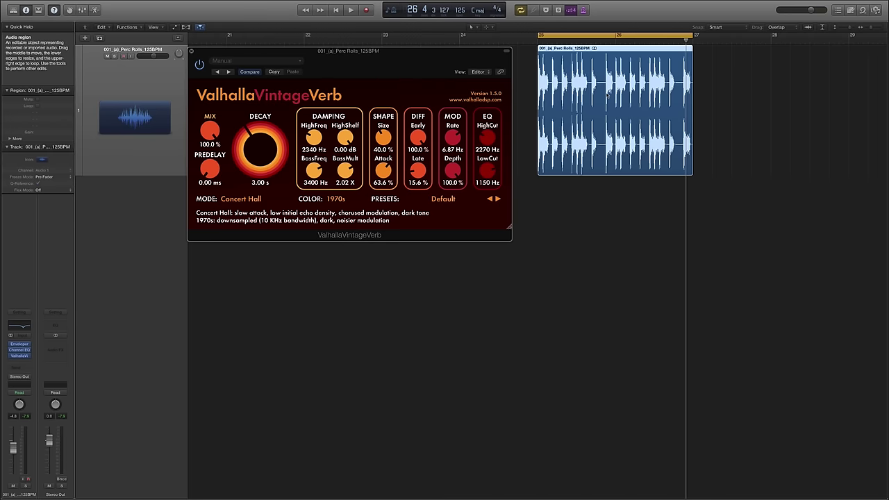